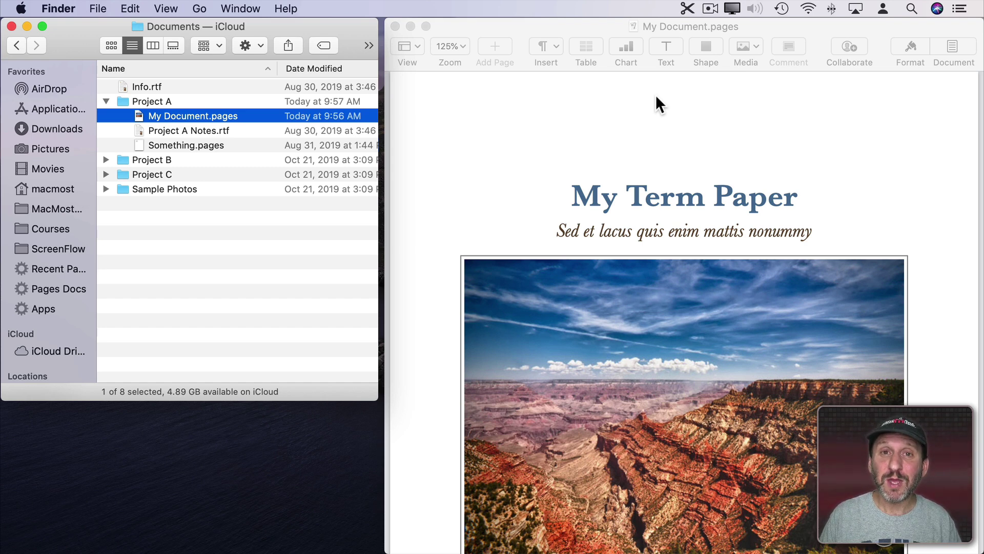
- Rename the open My Document.pages to "My Document 2.pages" from within Pages
{"action": "left_click", "coordinate": [595, 29]}
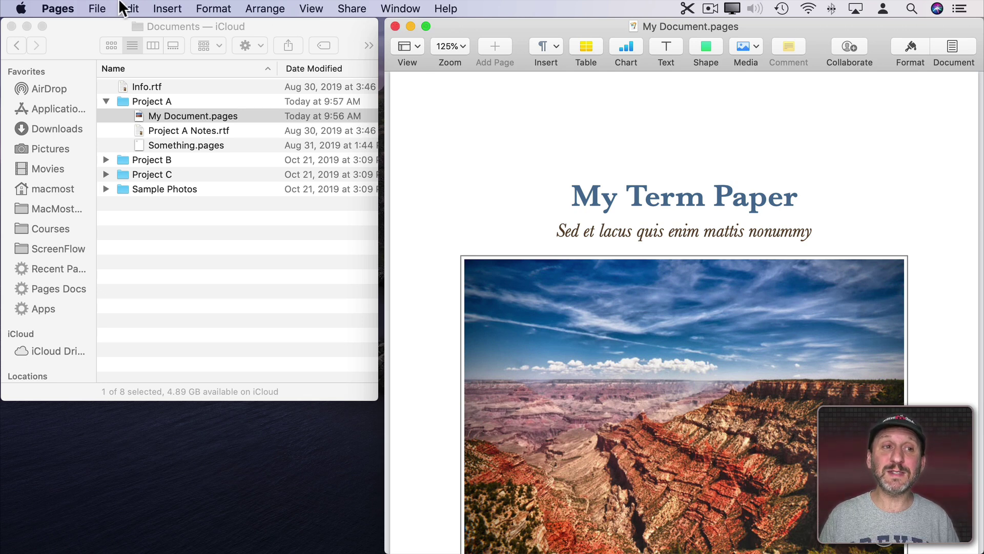
{"action": "left_click", "coordinate": [97, 9]}
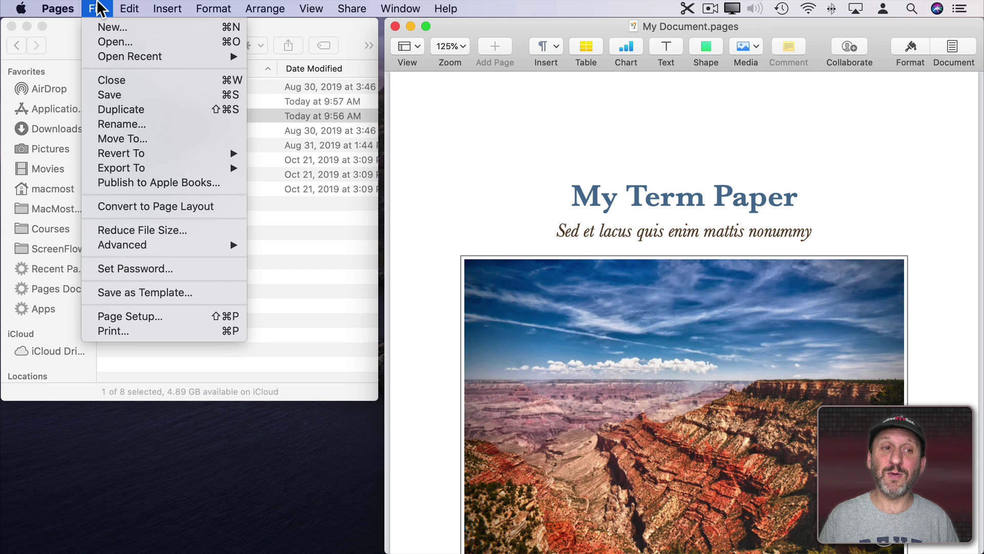
{"action": "left_click", "coordinate": [132, 125]}
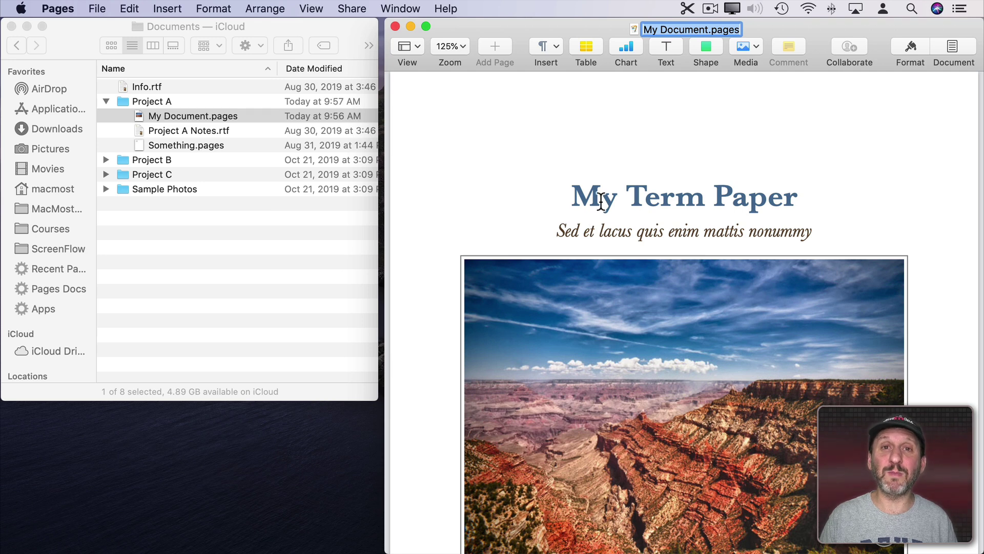
{"action": "left_click", "coordinate": [709, 30]}
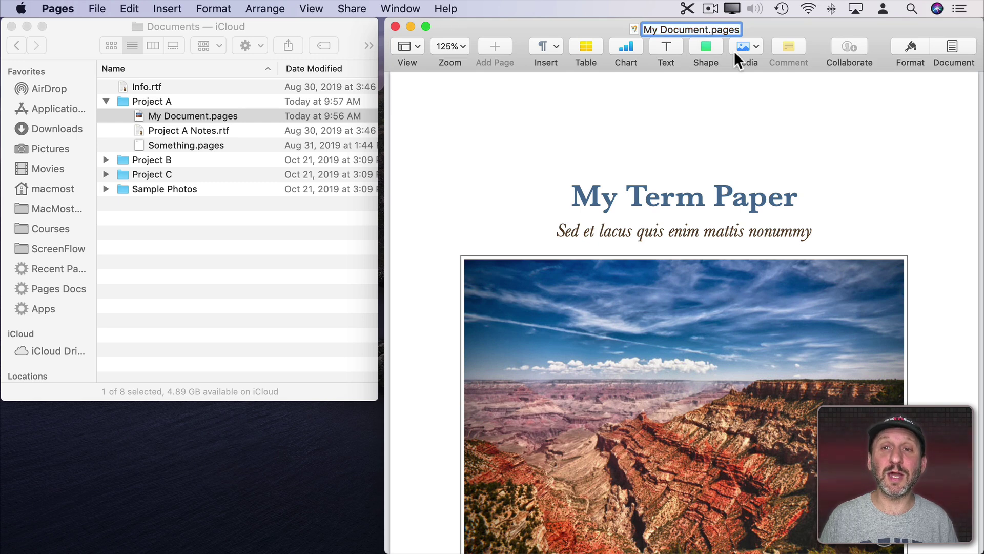
{"action": "type", "text": "2"}
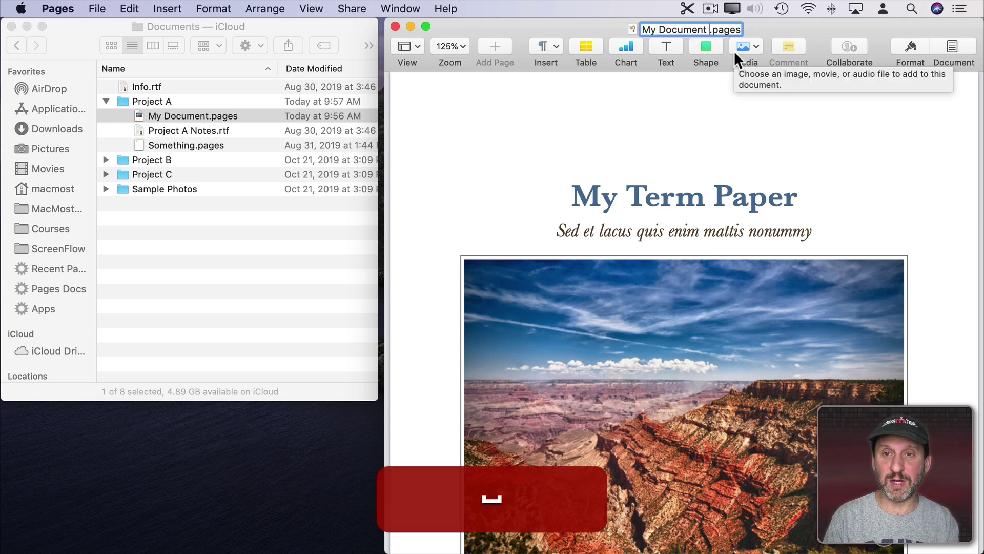
{"action": "key", "text": "Return"}
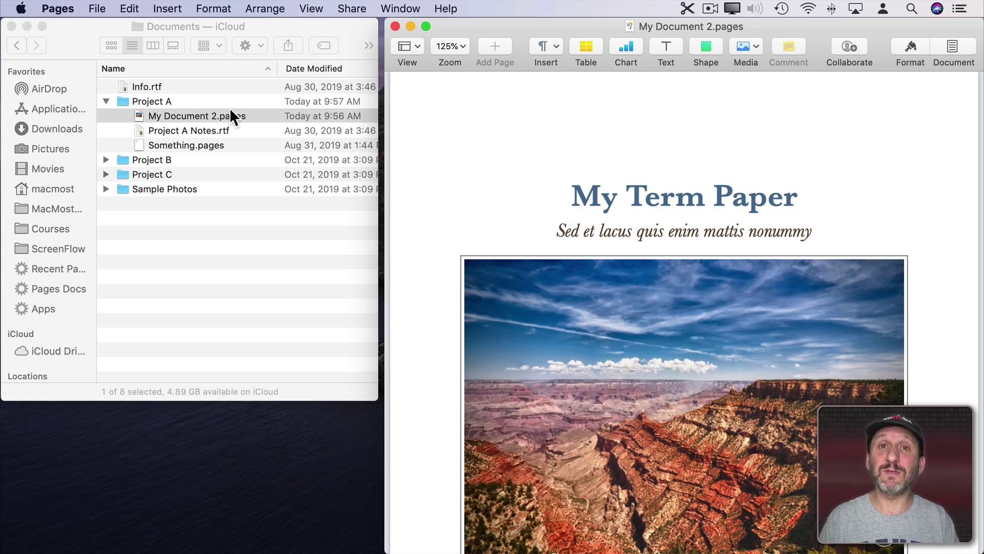
- Rename the open document to "My Document 3.pages" through its title bar details
{"action": "left_click", "coordinate": [97, 9]}
{"action": "left_click", "coordinate": [101, 6]}
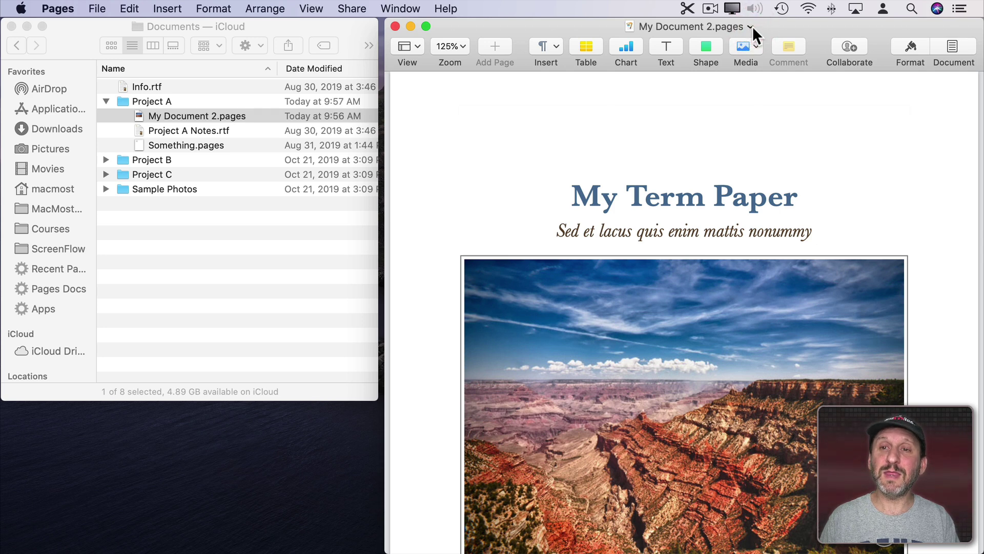
{"action": "left_click", "coordinate": [751, 26]}
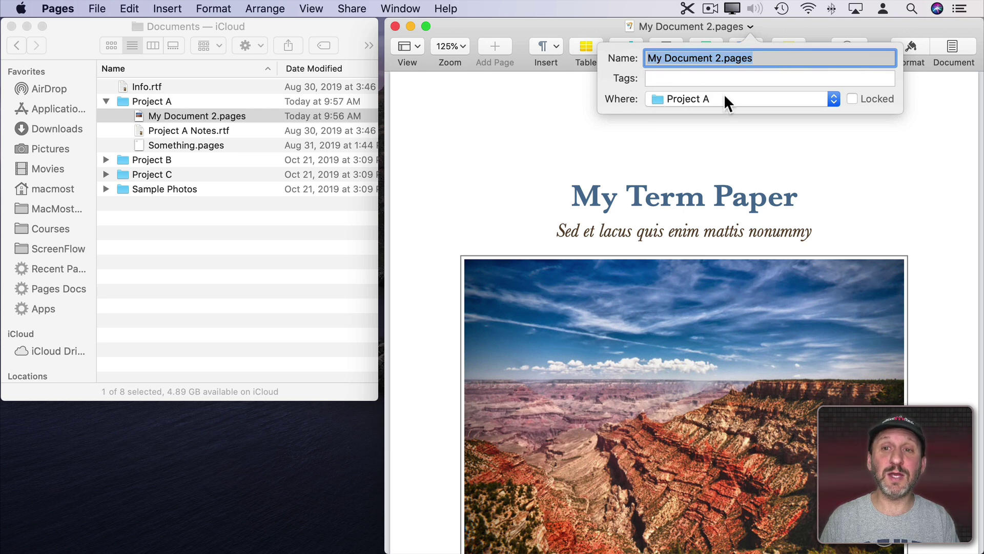
{"action": "left_click", "coordinate": [717, 58]}
{"action": "double_click", "coordinate": [717, 58]}
{"action": "type", "text": "3"}
{"action": "key", "text": "Return"}
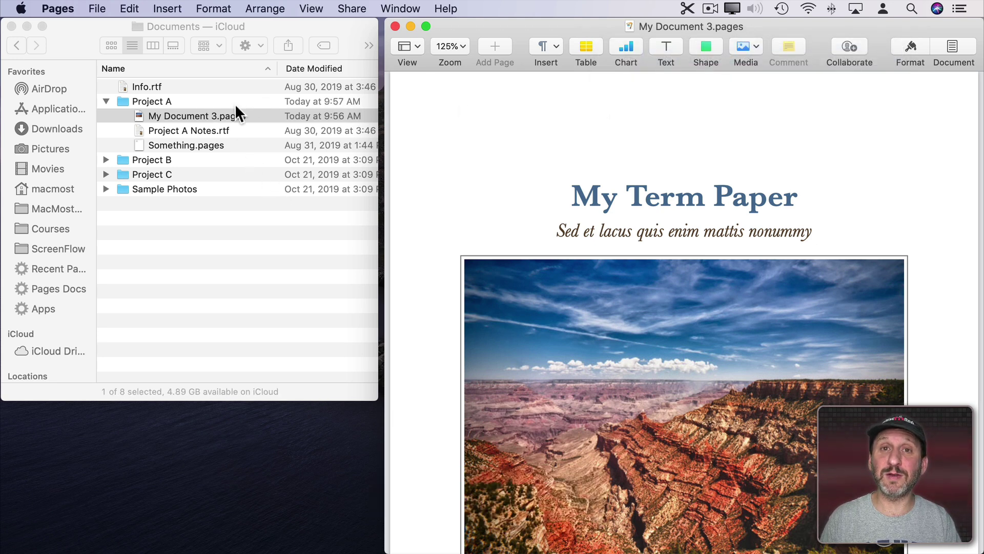
- Switch to Finder and rename the open document's file in Project A to "My Document 4.pages"
{"action": "left_click", "coordinate": [468, 156]}
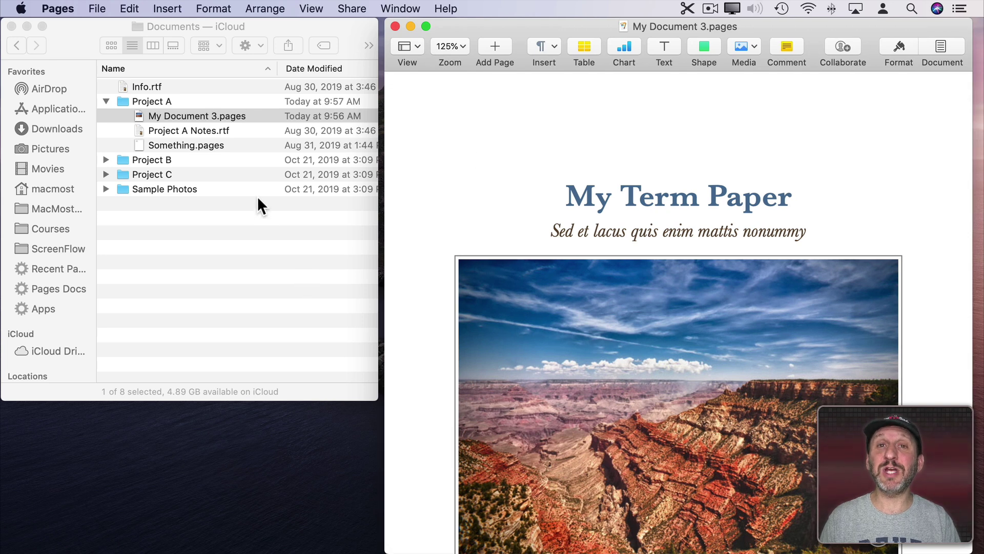
{"action": "left_click", "coordinate": [174, 119]}
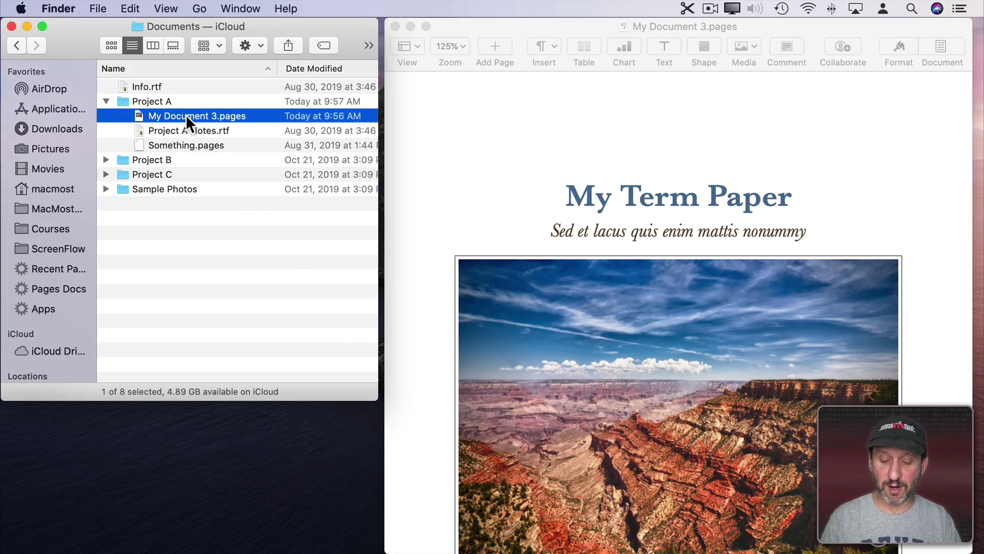
{"action": "key", "text": "Return"}
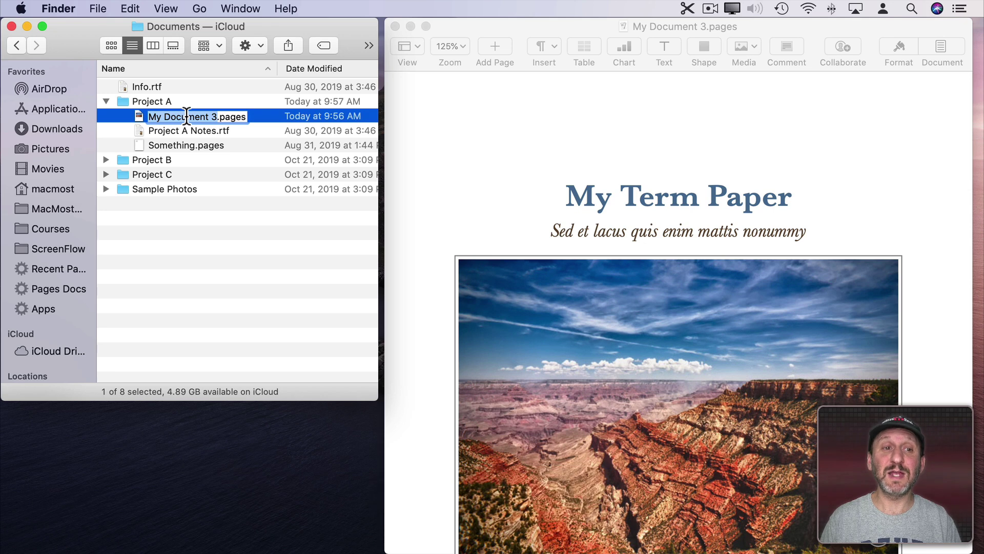
{"action": "left_click", "coordinate": [222, 117]}
{"action": "key", "text": "BackSpace"}
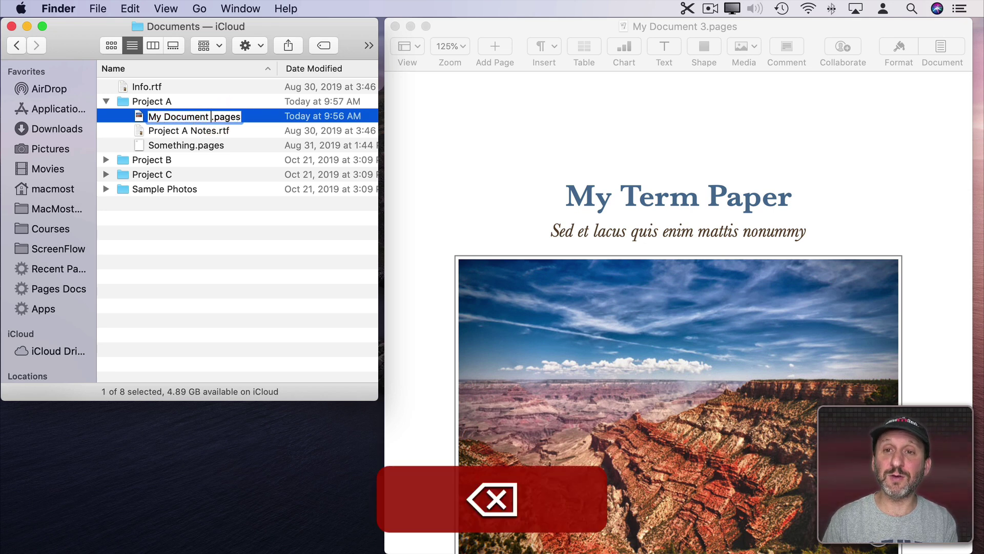
{"action": "type", "text": "4"}
{"action": "key", "text": "Return"}
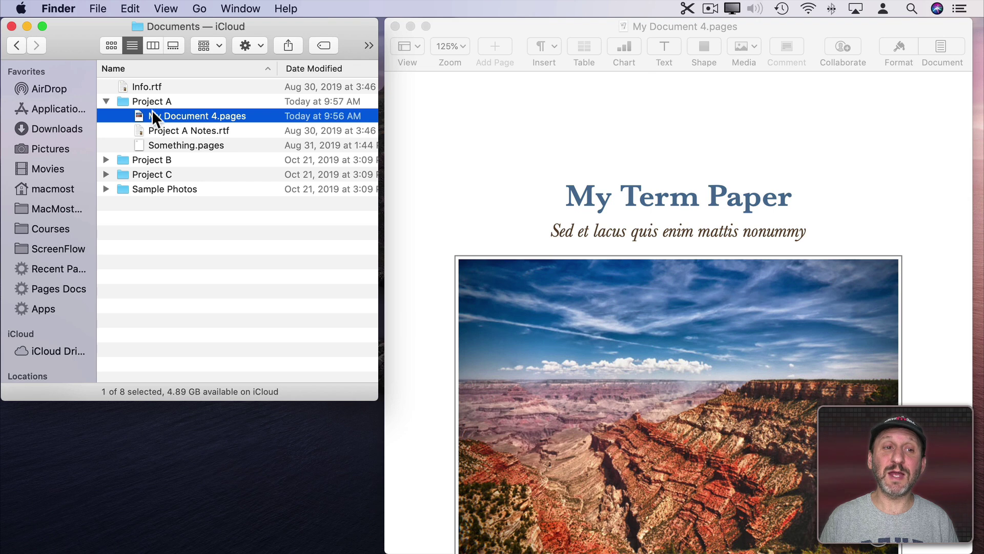
- Move My Document 4.pages from Project A into Project B in Finder, and check the open document's folder path in Pages
{"action": "left_click", "coordinate": [104, 159]}
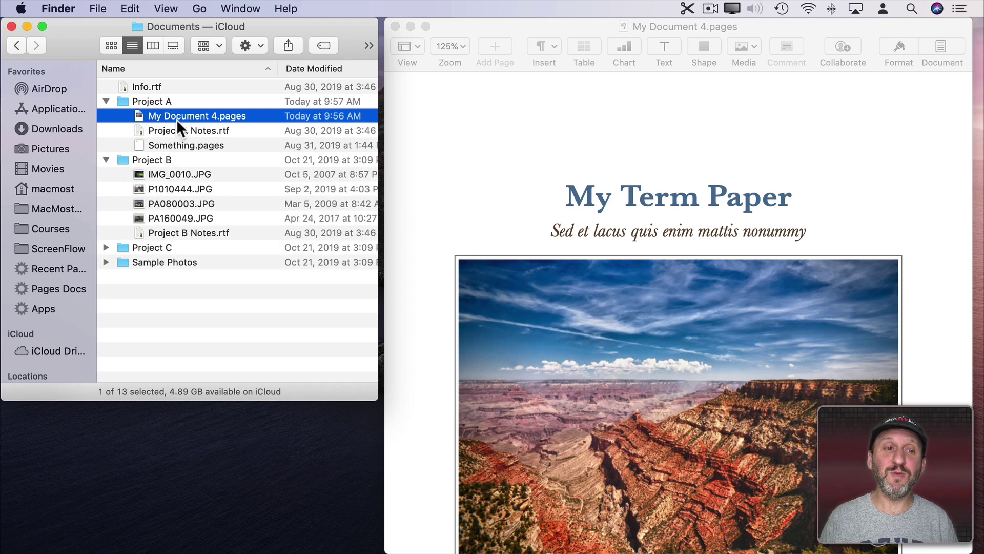
{"action": "left_click_drag", "start_coordinate": [178, 116], "coordinate": [155, 158]}
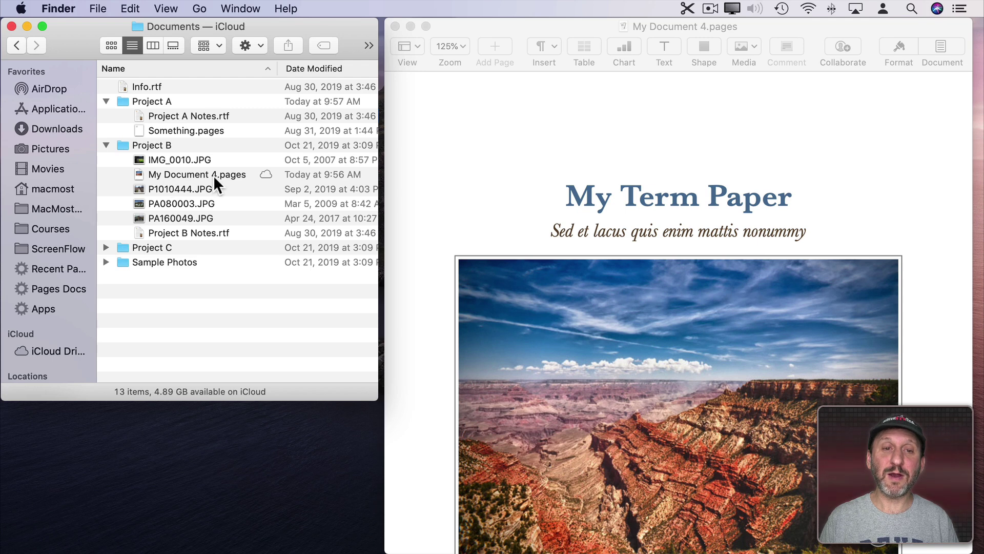
{"action": "left_click", "coordinate": [591, 28]}
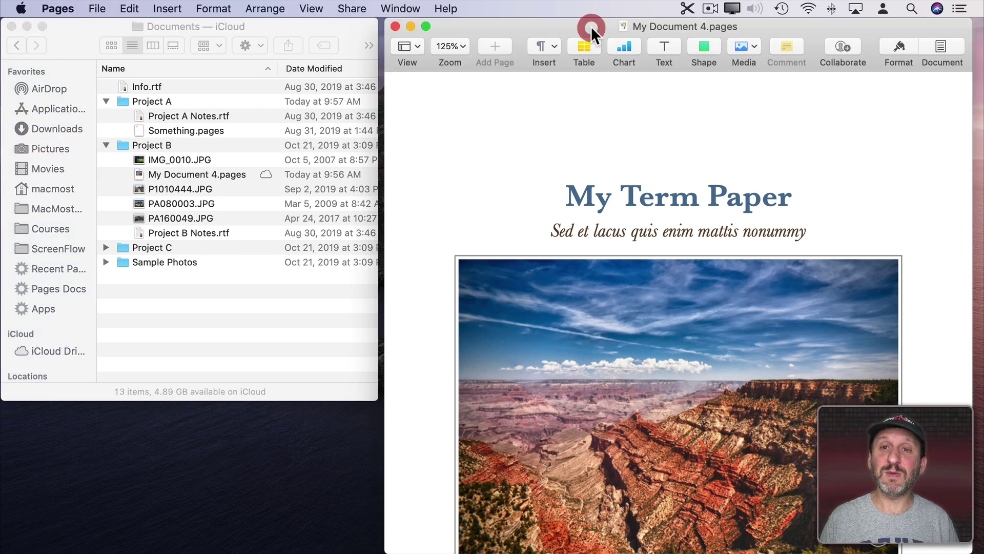
{"action": "left_click", "coordinate": [676, 26], "text": "ctrl"}
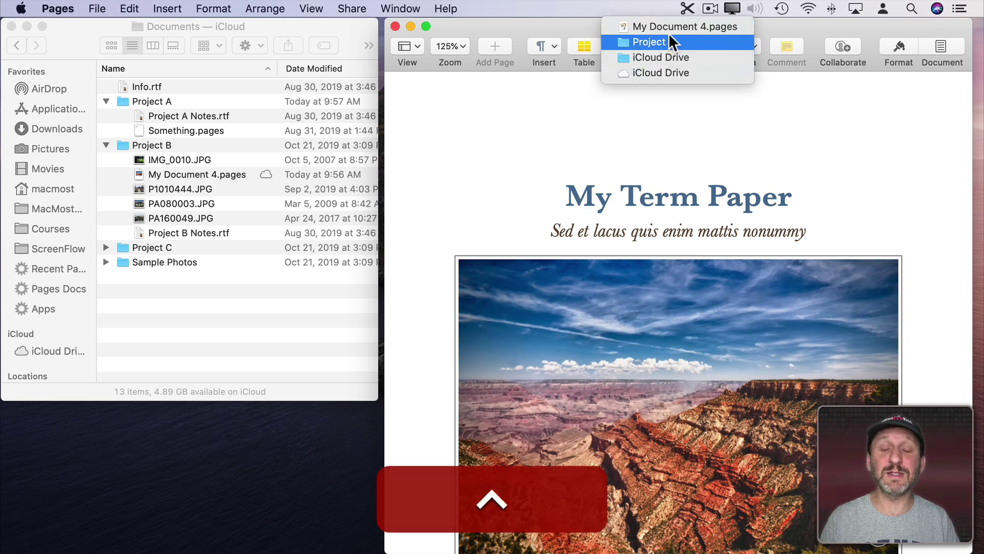
{"action": "left_click", "coordinate": [661, 8]}
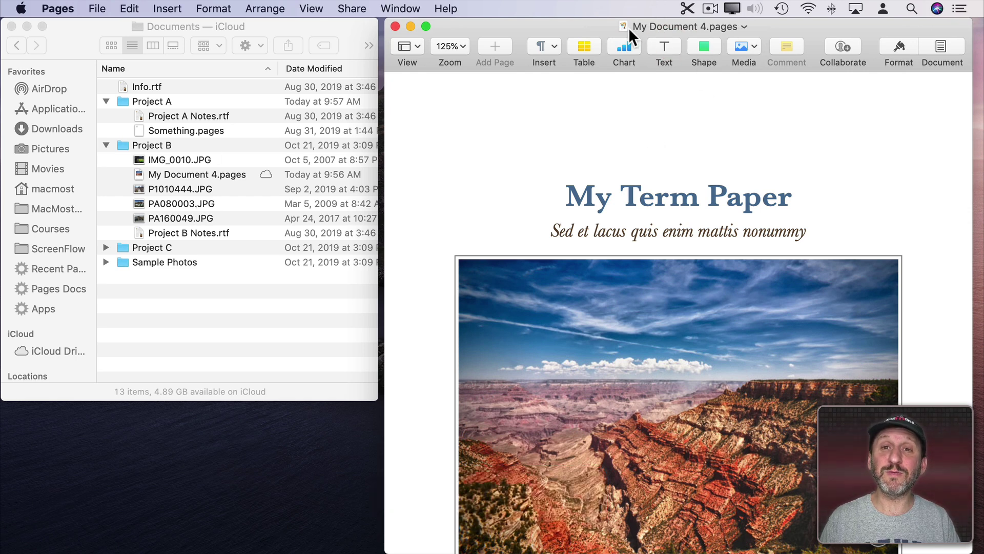
- Move the open My Document 4.pages to the Project C folder from within Pages, and expand Project C in Finder
{"action": "left_click", "coordinate": [97, 8]}
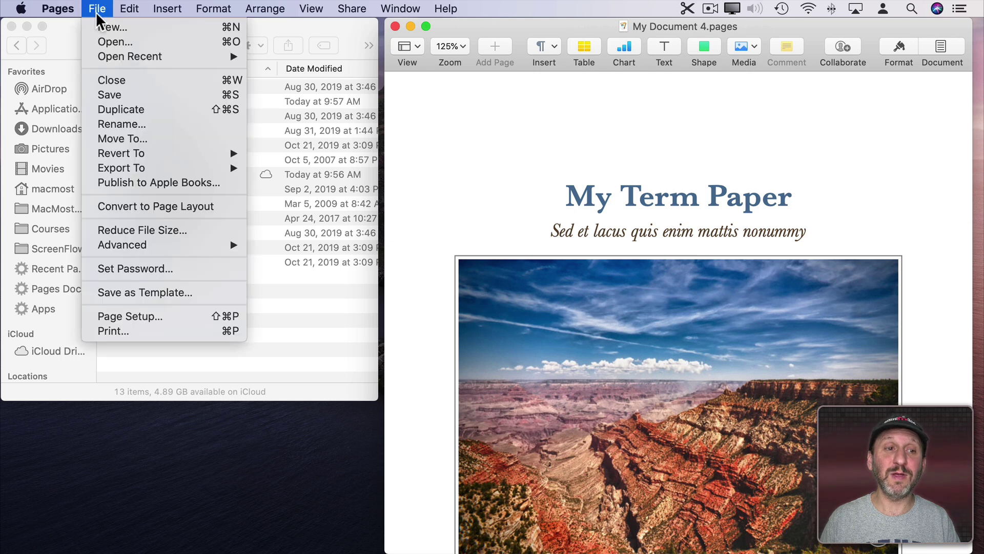
{"action": "left_click", "coordinate": [125, 138]}
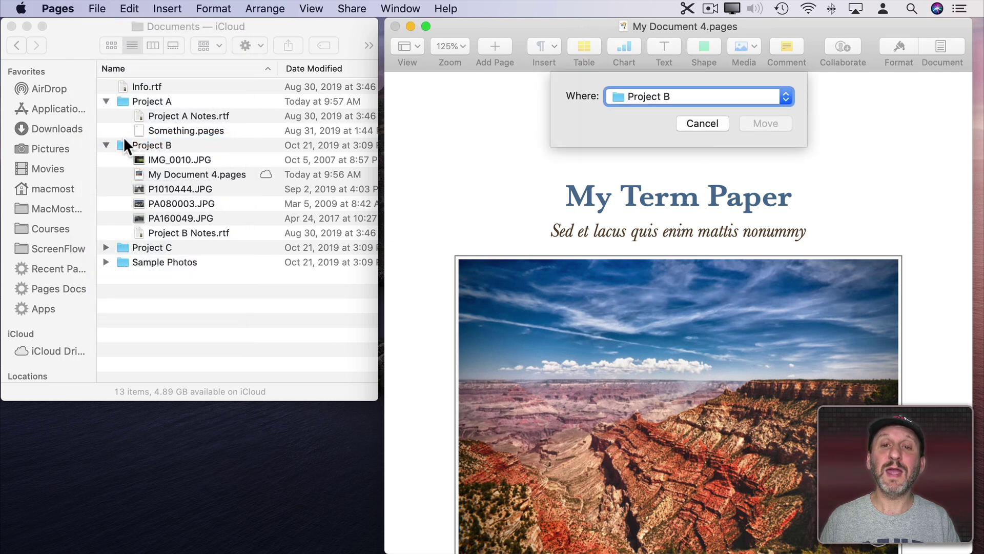
{"action": "left_click", "coordinate": [745, 96]}
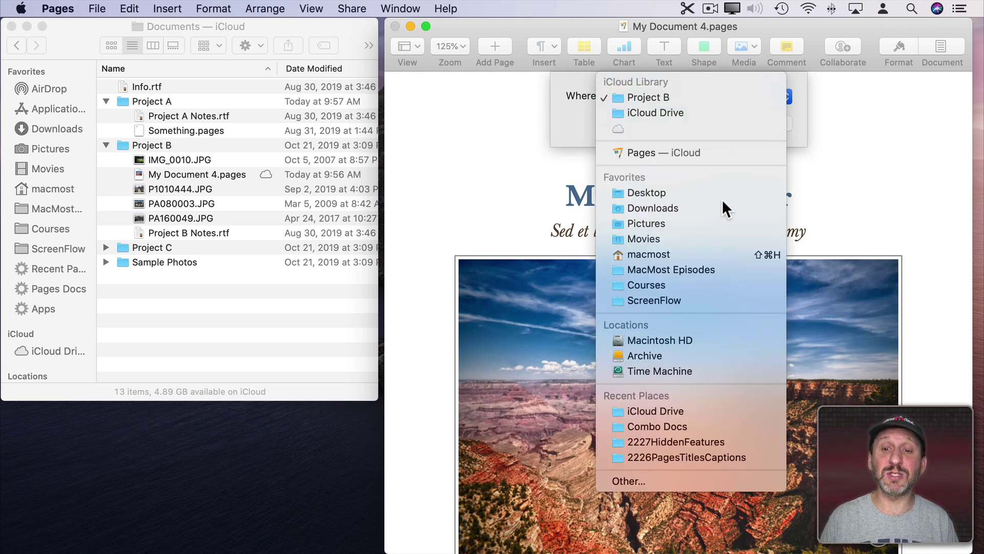
{"action": "left_click", "coordinate": [686, 477]}
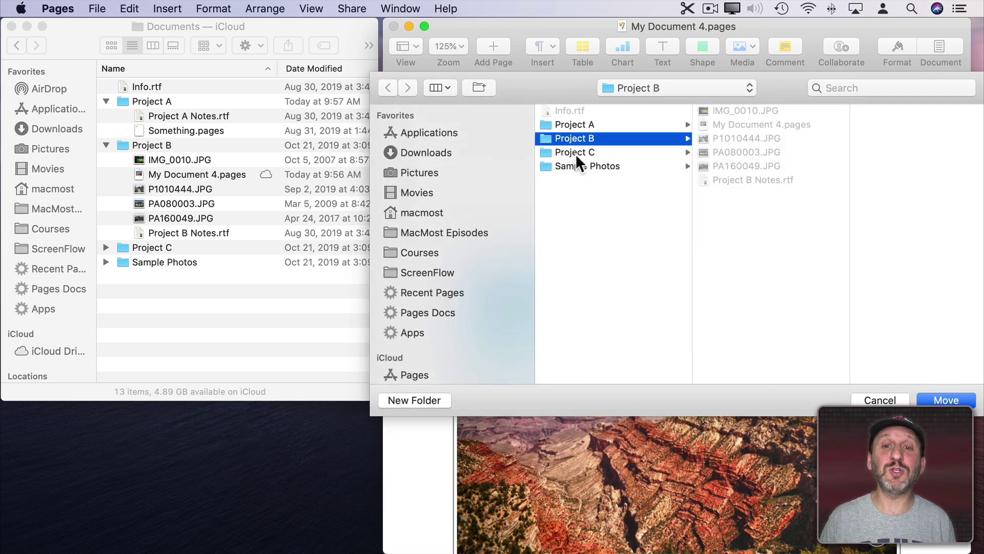
{"action": "left_click", "coordinate": [572, 154]}
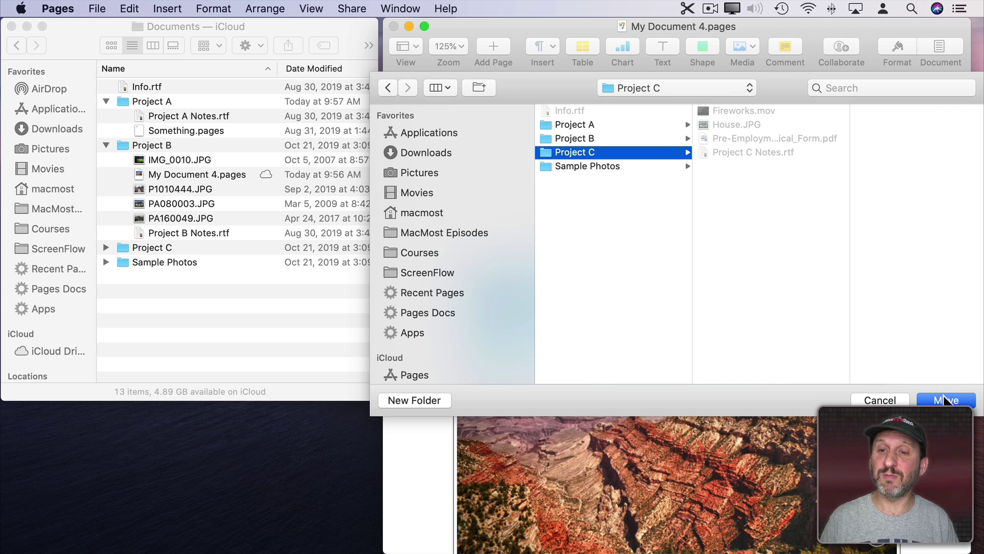
{"action": "left_click", "coordinate": [944, 400]}
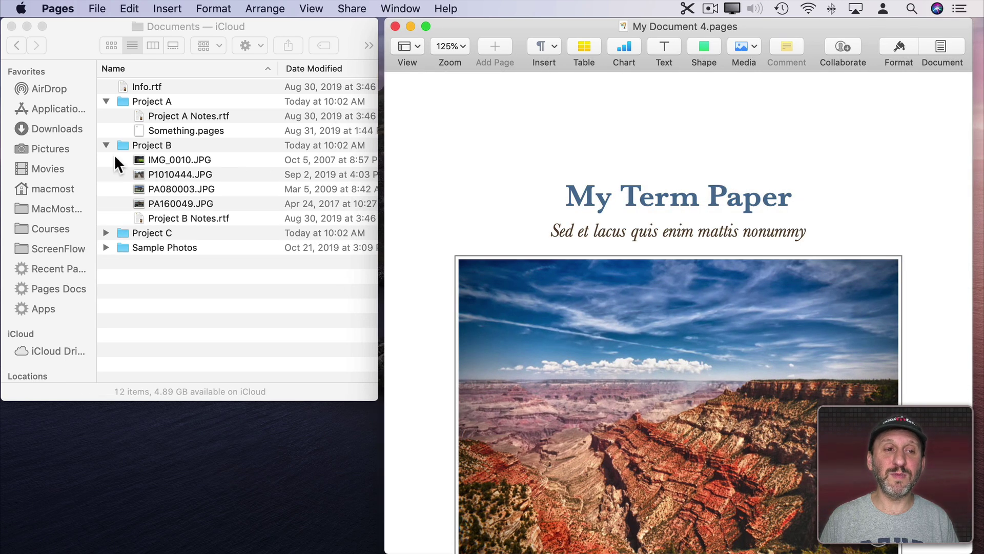
{"action": "left_click", "coordinate": [106, 233]}
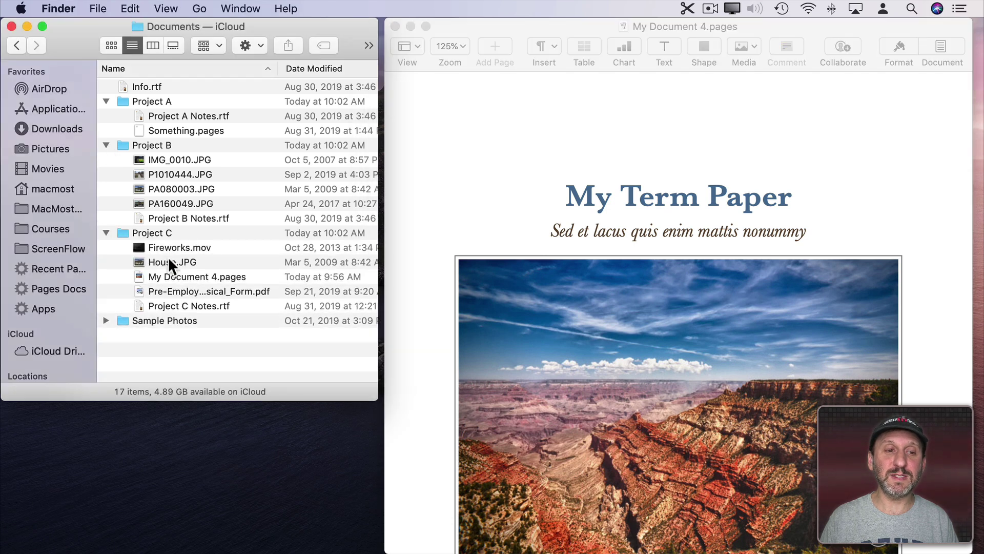
- Move the open My Document 4.pages to the Project A folder by changing its location in the title bar details
{"action": "left_click", "coordinate": [518, 29]}
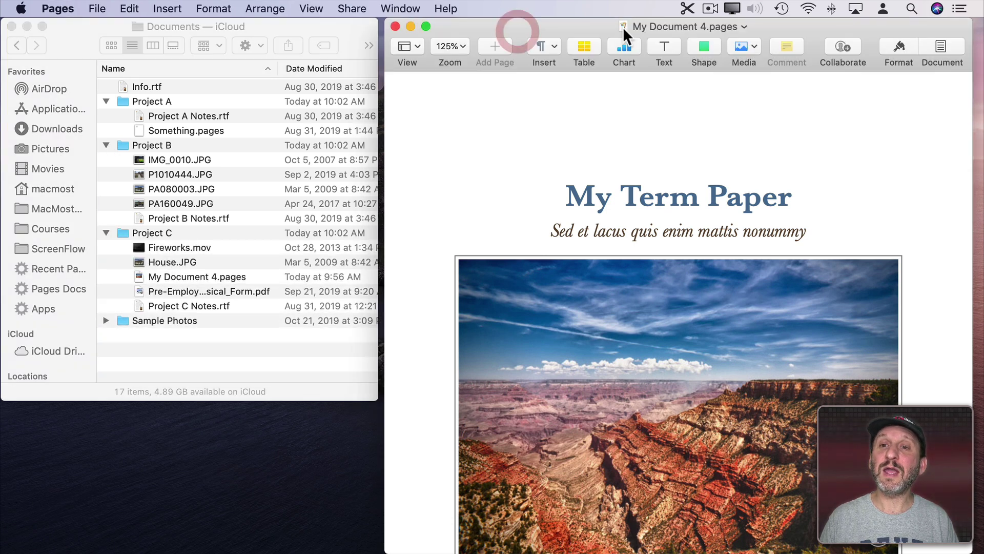
{"action": "left_click", "coordinate": [743, 26]}
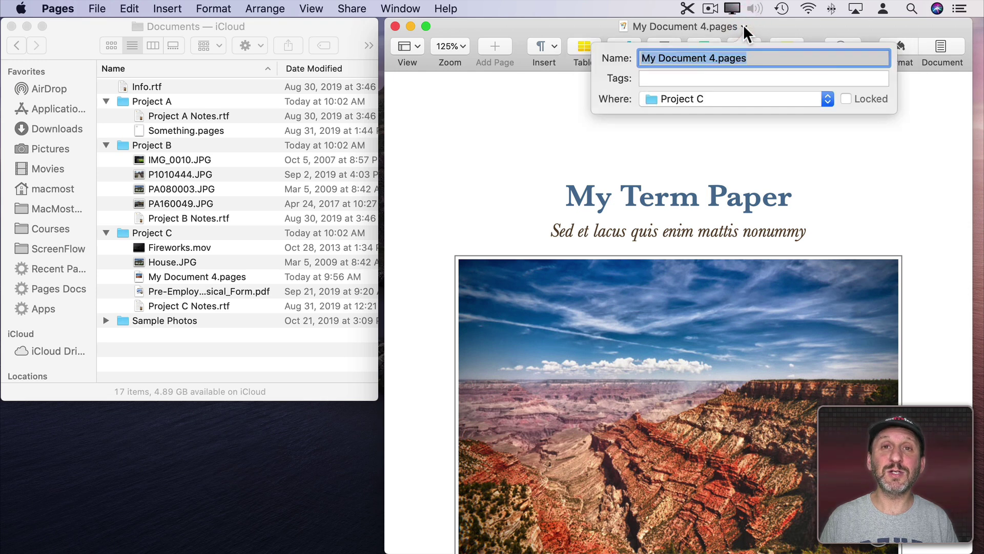
{"action": "left_click", "coordinate": [672, 100]}
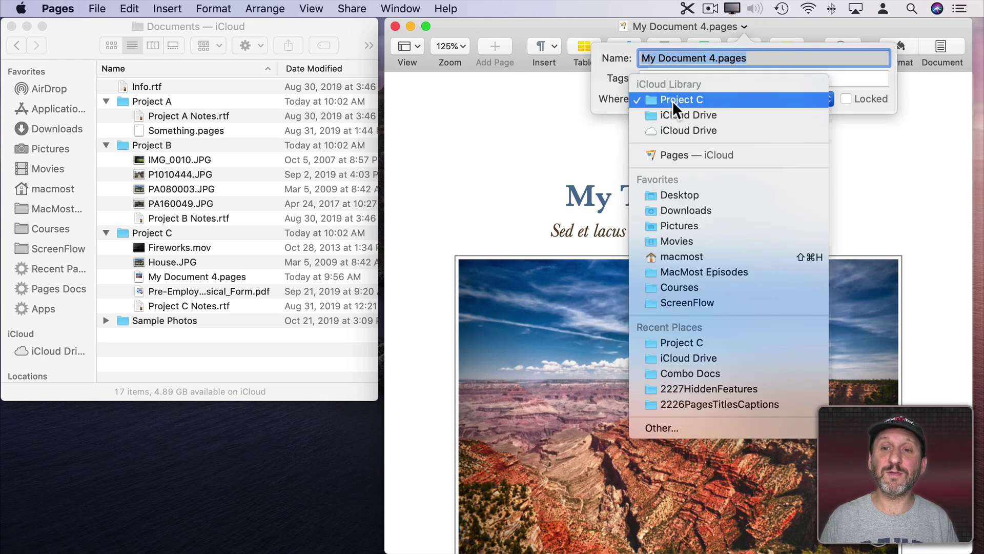
{"action": "left_click", "coordinate": [669, 426]}
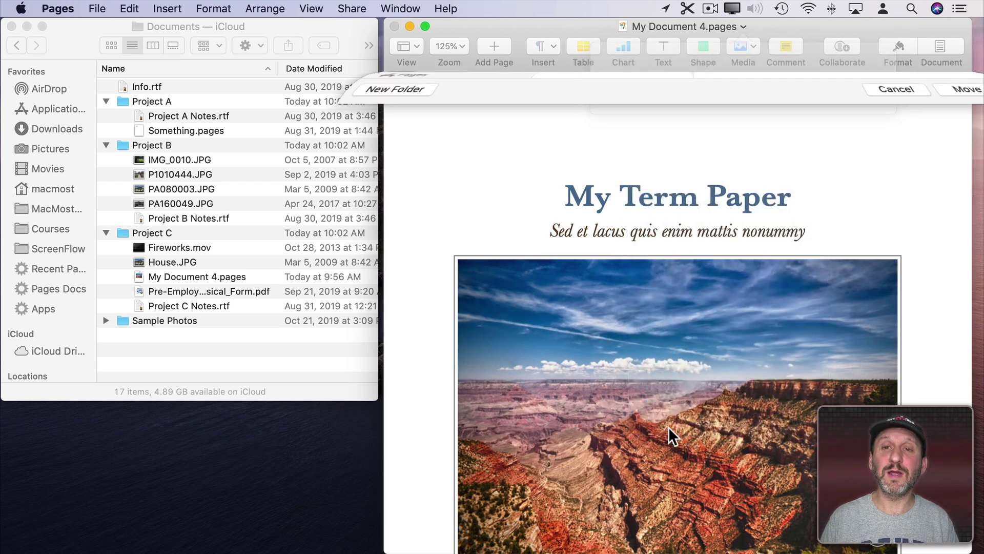
{"action": "left_click", "coordinate": [658, 91]}
{"action": "left_click", "coordinate": [657, 100]}
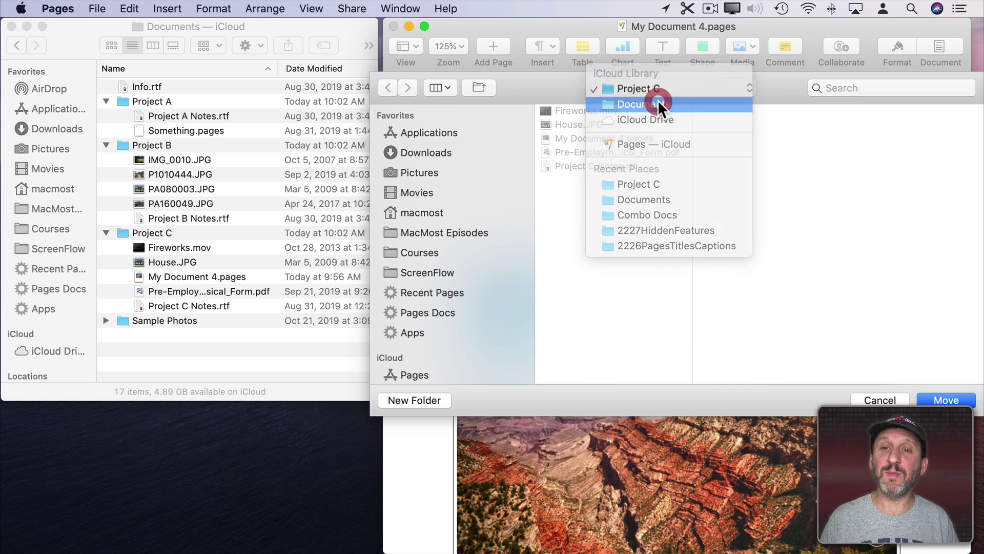
{"action": "left_click", "coordinate": [589, 124]}
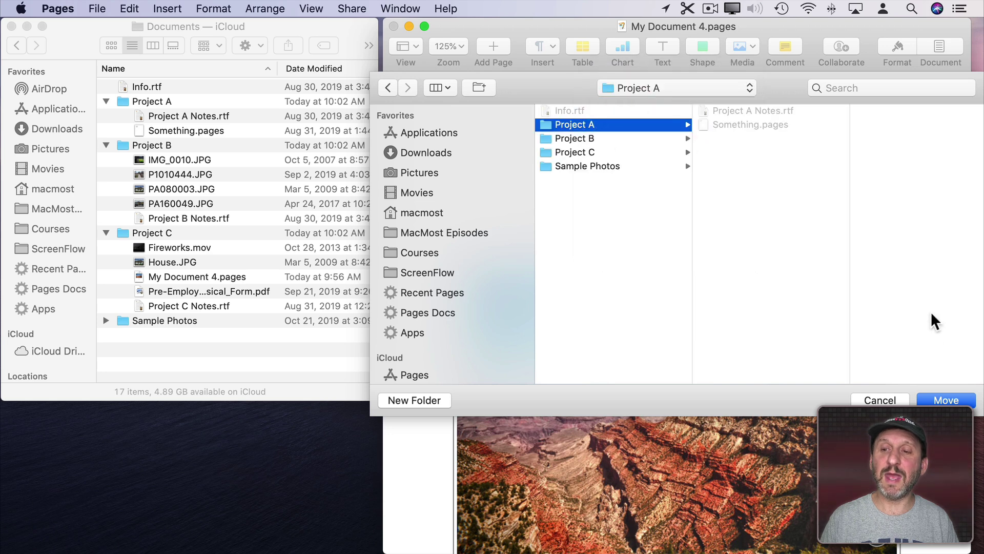
{"action": "left_click", "coordinate": [940, 399]}
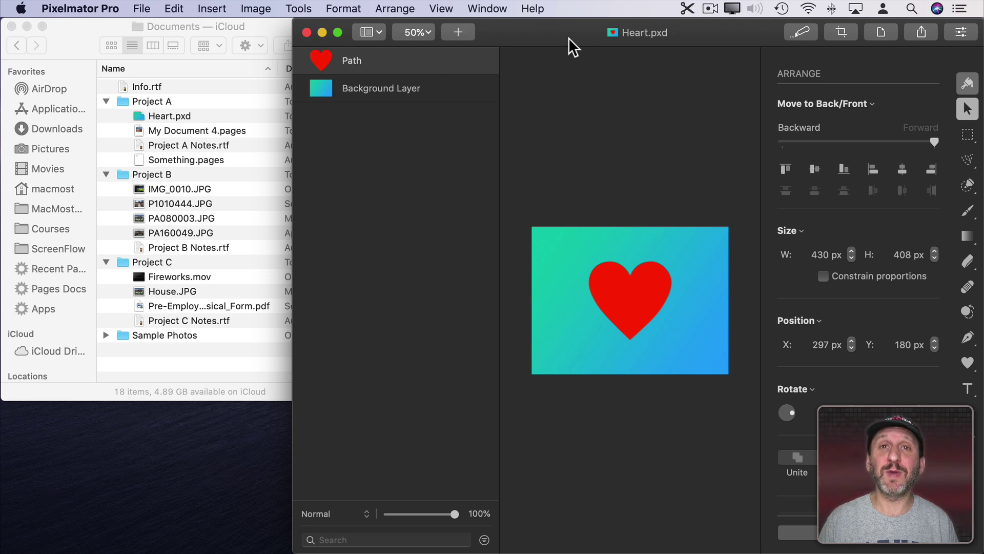
{"action": "left_click", "coordinate": [141, 9]}
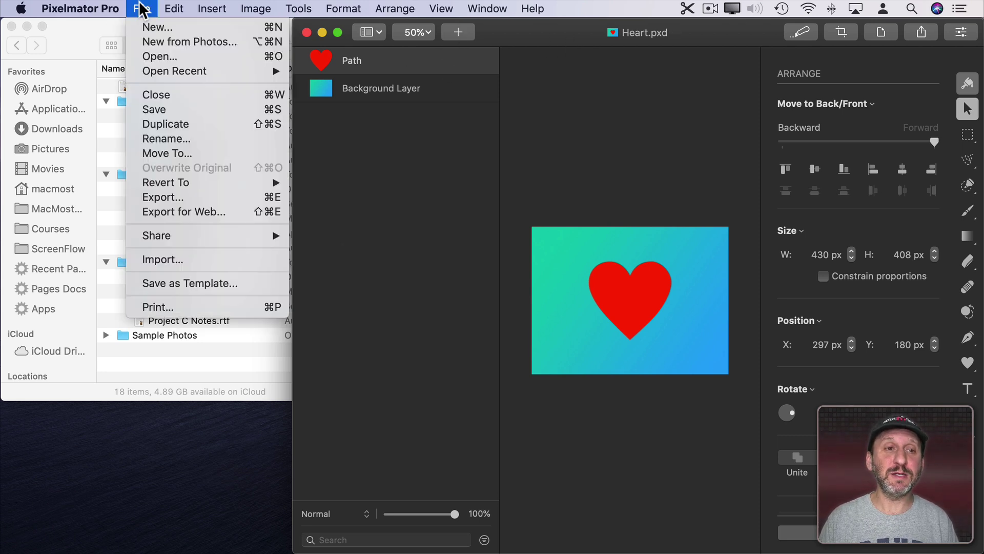
{"action": "left_click", "coordinate": [168, 153]}
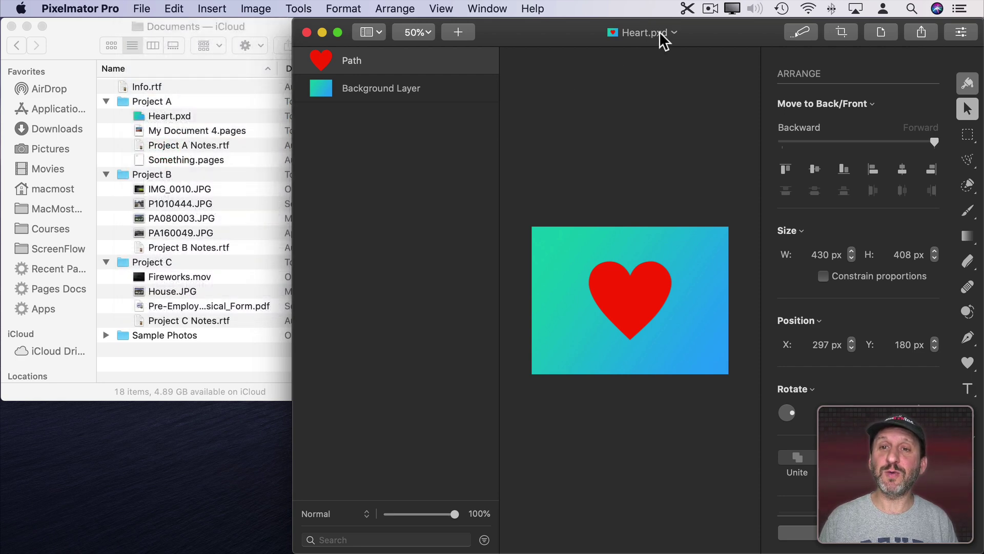
- Look at the name and folder location details of the open Heart.pxd document in Pixelmator Pro, keeping them as they are
{"action": "left_click", "coordinate": [659, 32]}
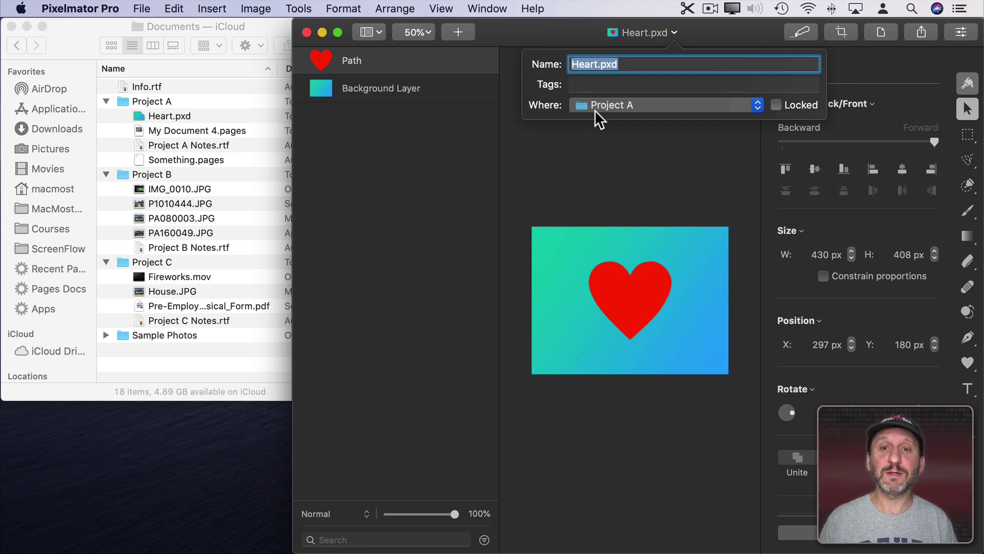
{"action": "left_click", "coordinate": [608, 107]}
{"action": "left_click", "coordinate": [531, 148]}
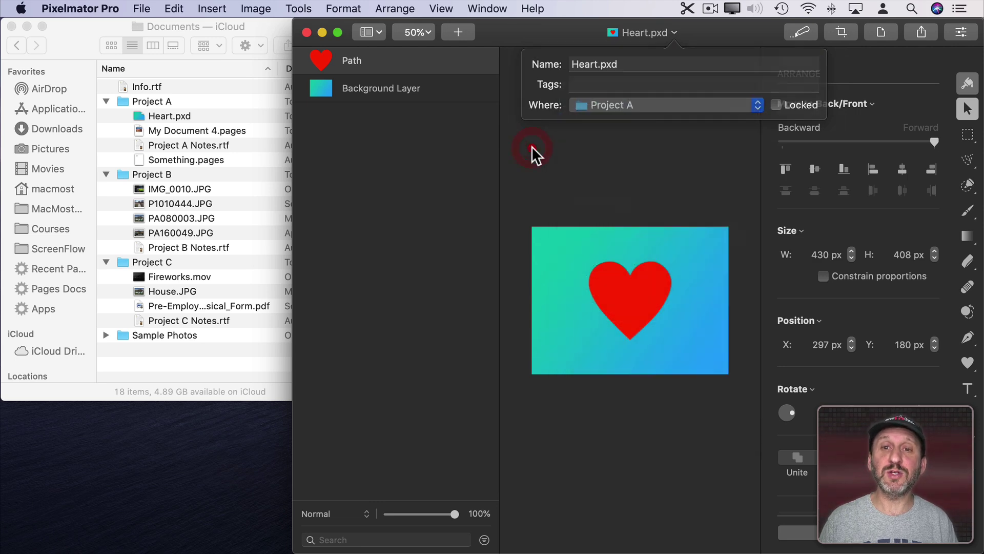
- Switch to Finder, move Heart.pxd from Project A into Project B, and rename it "Heart A.pxd"
{"action": "left_click", "coordinate": [181, 128]}
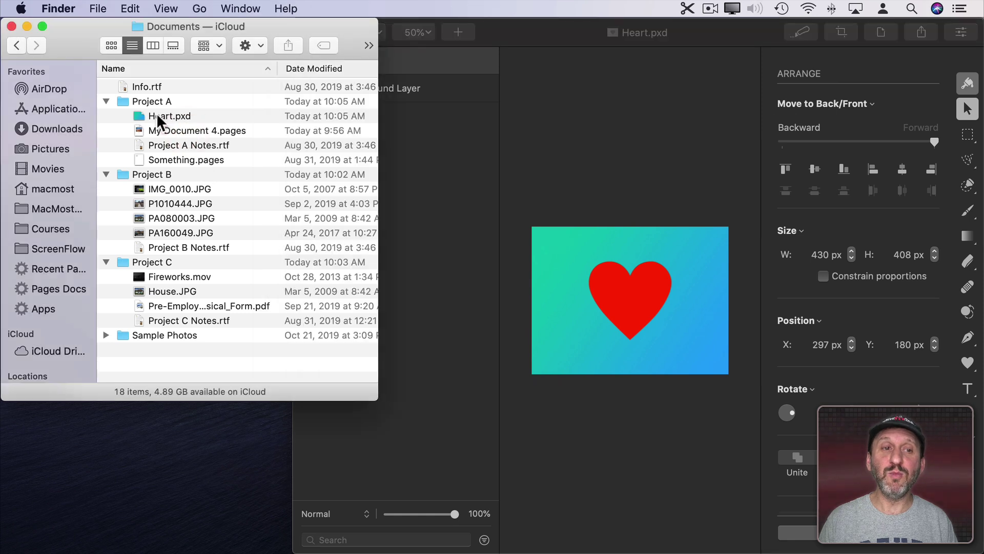
{"action": "left_click_drag", "start_coordinate": [139, 120], "coordinate": [149, 171]}
{"action": "left_click", "coordinate": [162, 170]}
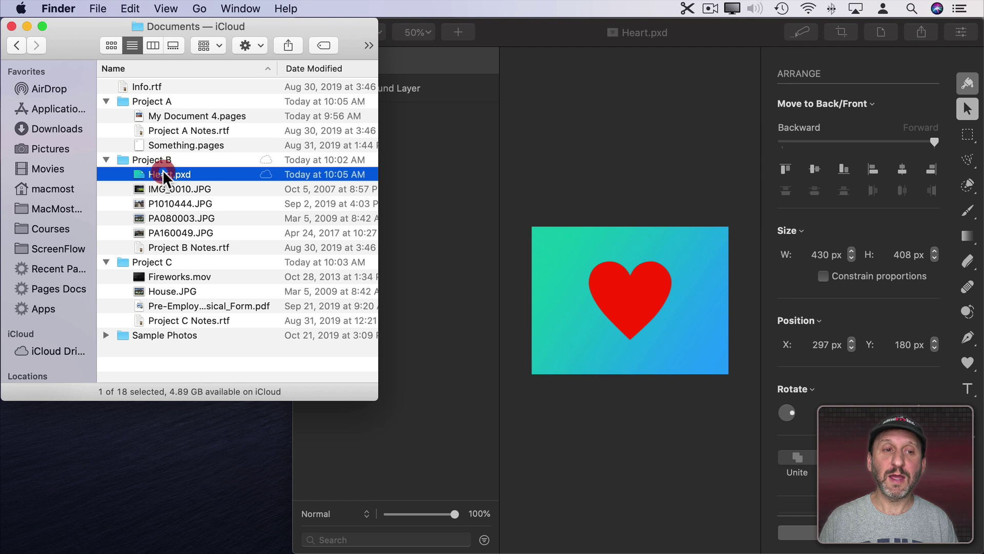
{"action": "key", "text": "Return"}
{"action": "key", "text": "Right"}
{"action": "type", "text": "A"}
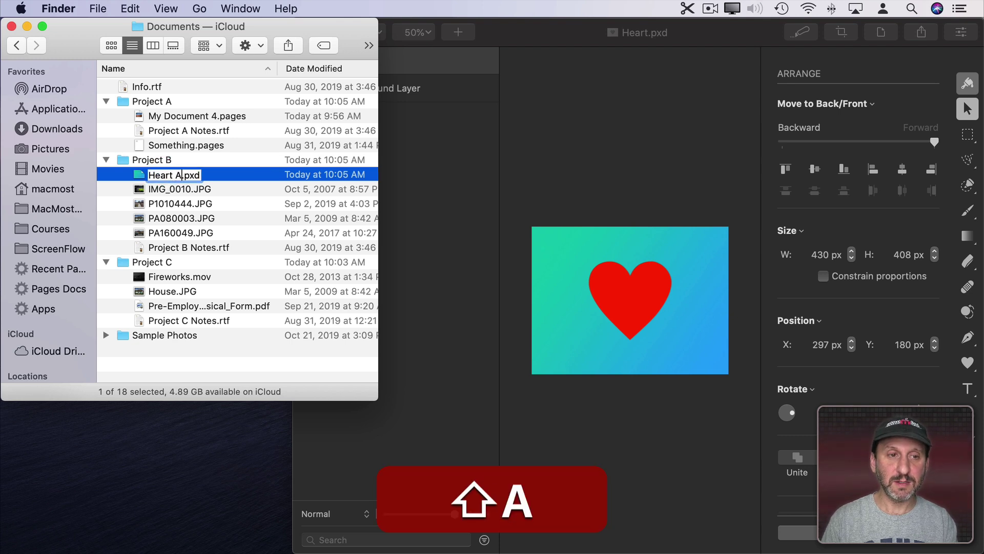
{"action": "key", "text": "shift+Return"}
{"action": "left_click", "coordinate": [702, 25]}
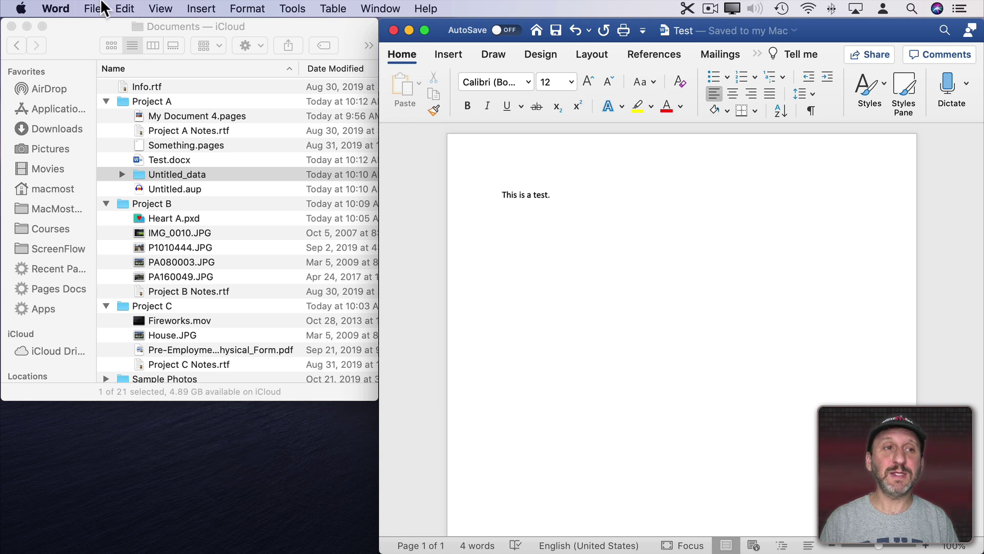
- Look at the rename details and available save locations of the open Test document in Word, without changing them
{"action": "left_click", "coordinate": [94, 8]}
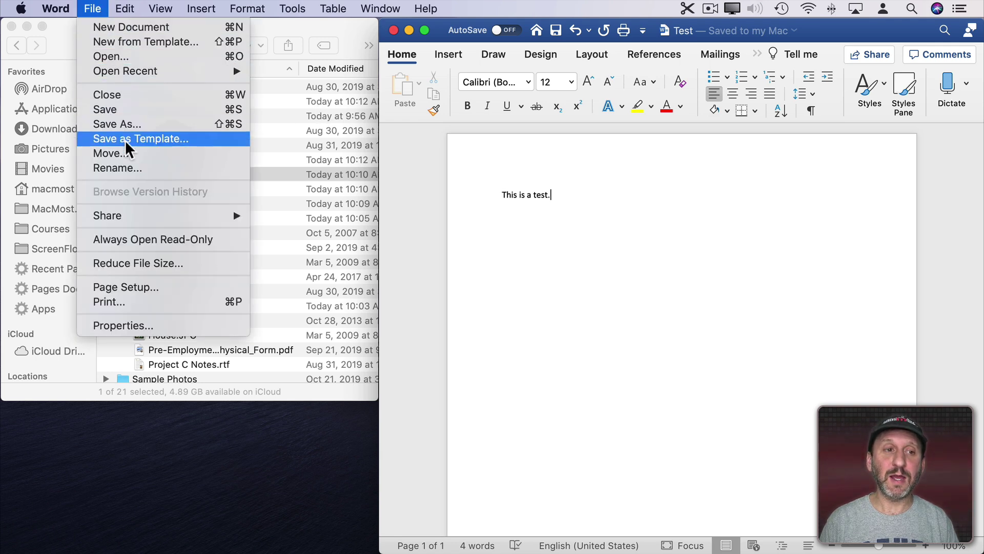
{"action": "left_click", "coordinate": [127, 169]}
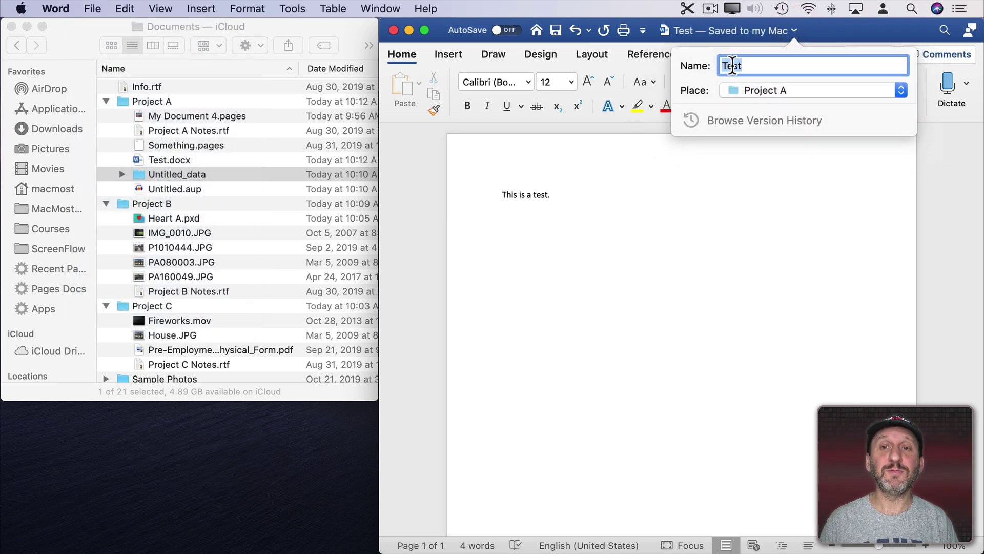
{"action": "left_click", "coordinate": [781, 94]}
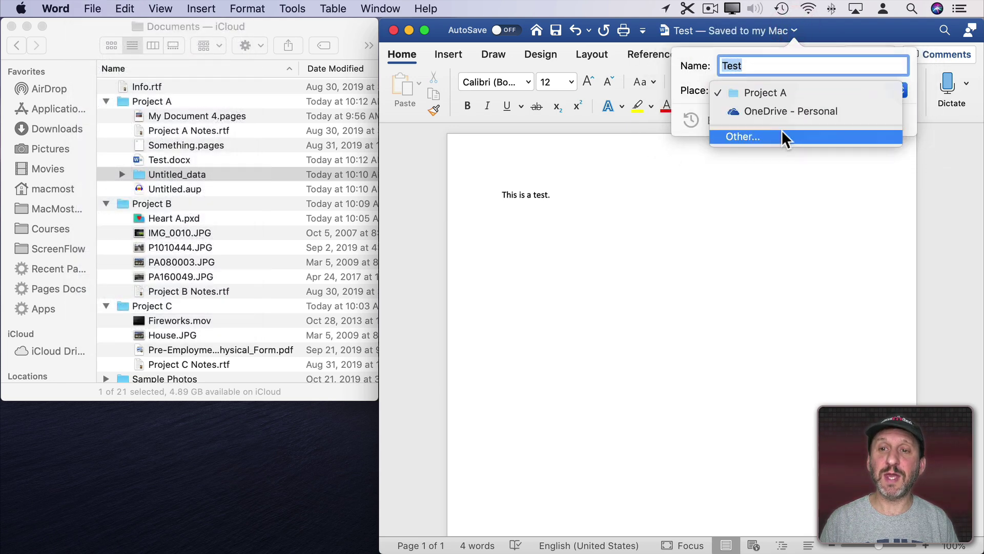
{"action": "left_click", "coordinate": [749, 31]}
- Rename Test.docx in Project A to "Test A.docx" in Finder, and return to the open document in Word
{"action": "left_click", "coordinate": [161, 161]}
{"action": "key", "text": "Return"}
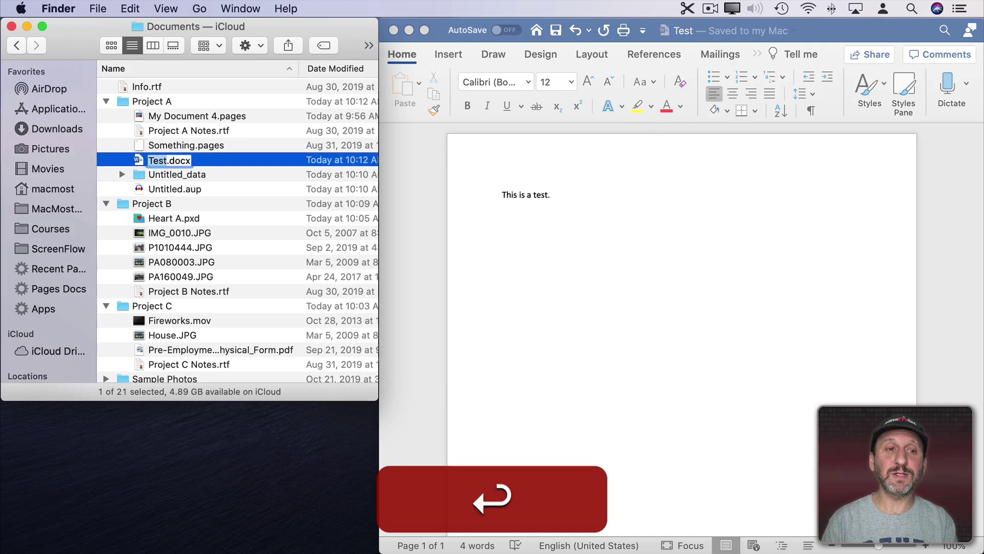
{"action": "key", "text": "Right"}
{"action": "type", "text": "A"}
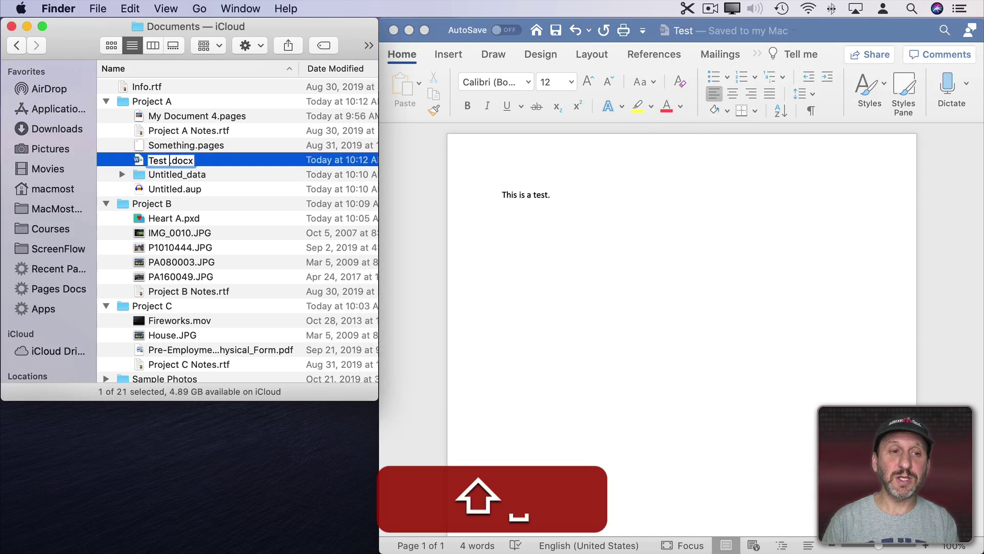
{"action": "key", "text": "shift+Return"}
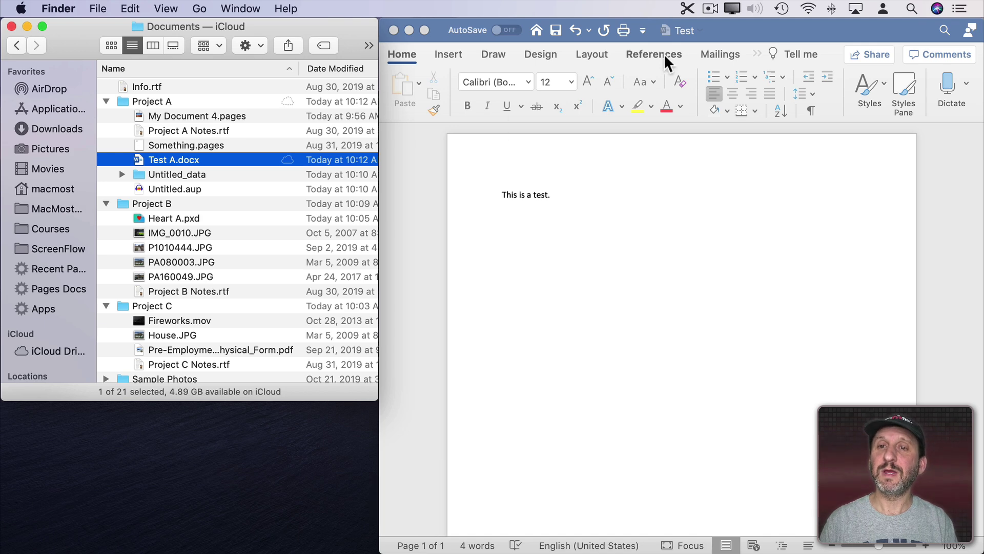
{"action": "left_click", "coordinate": [723, 29]}
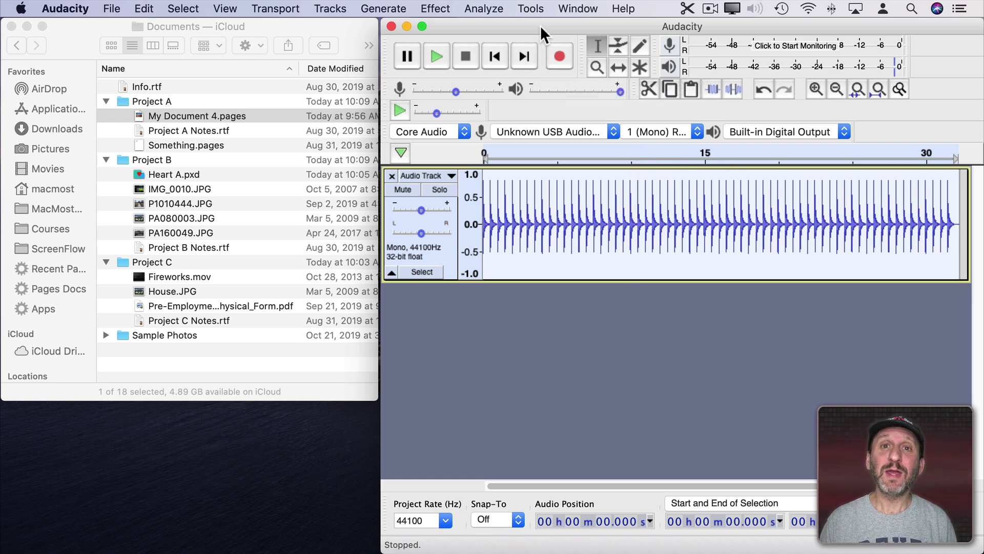
- Save the Audacity project as Untitled.aup in the Project A folder
{"action": "left_click", "coordinate": [115, 5]}
{"action": "mouse_move", "coordinate": [140, 97]}
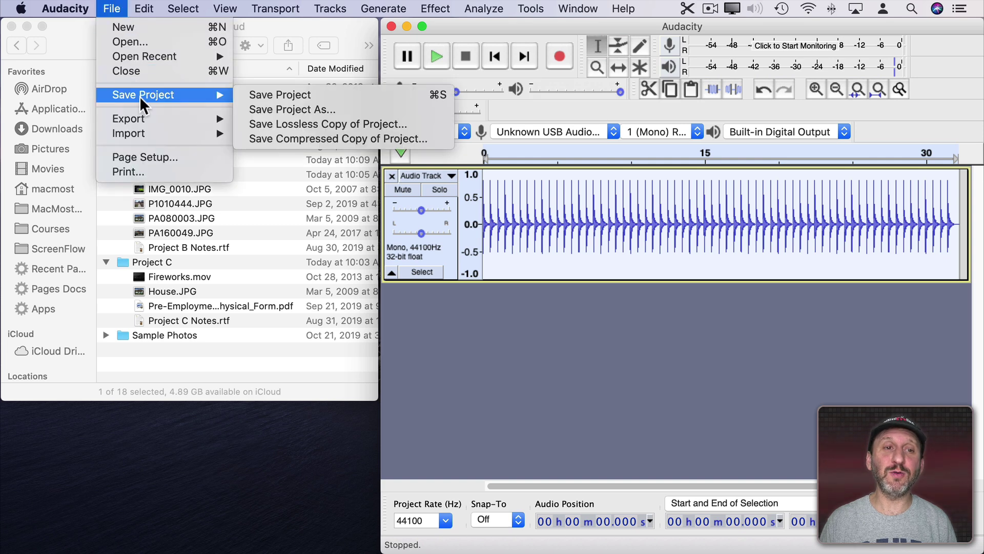
{"action": "left_click", "coordinate": [281, 97]}
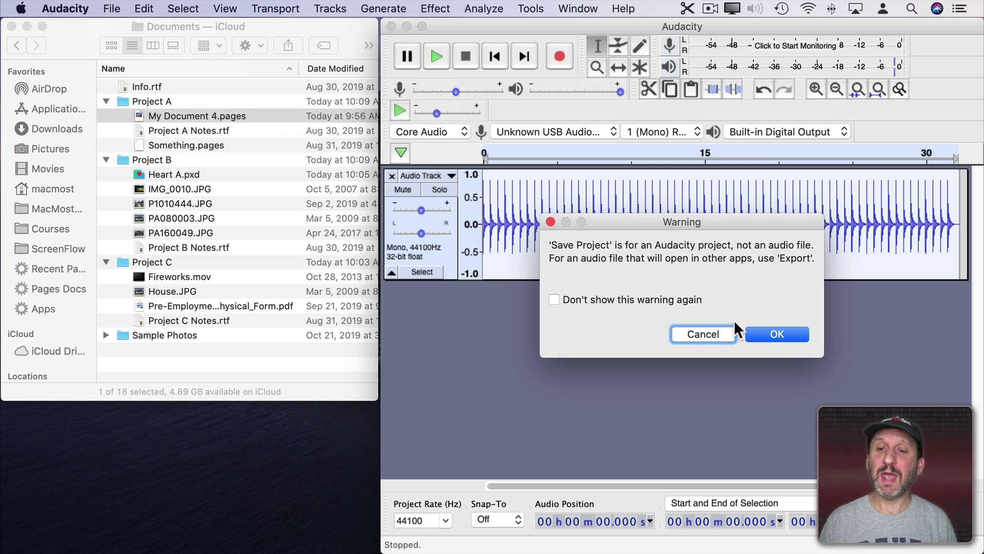
{"action": "left_click", "coordinate": [701, 333]}
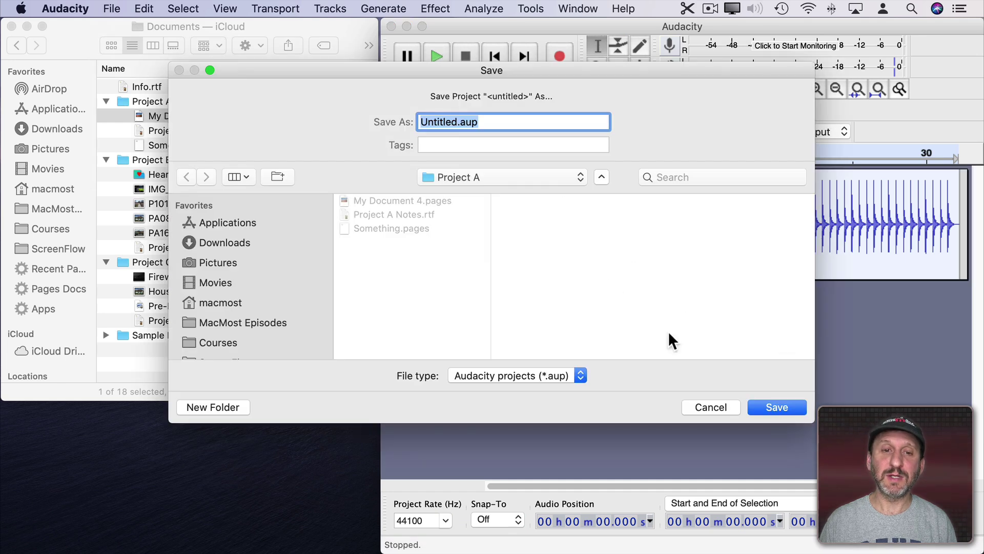
{"action": "left_click", "coordinate": [776, 404]}
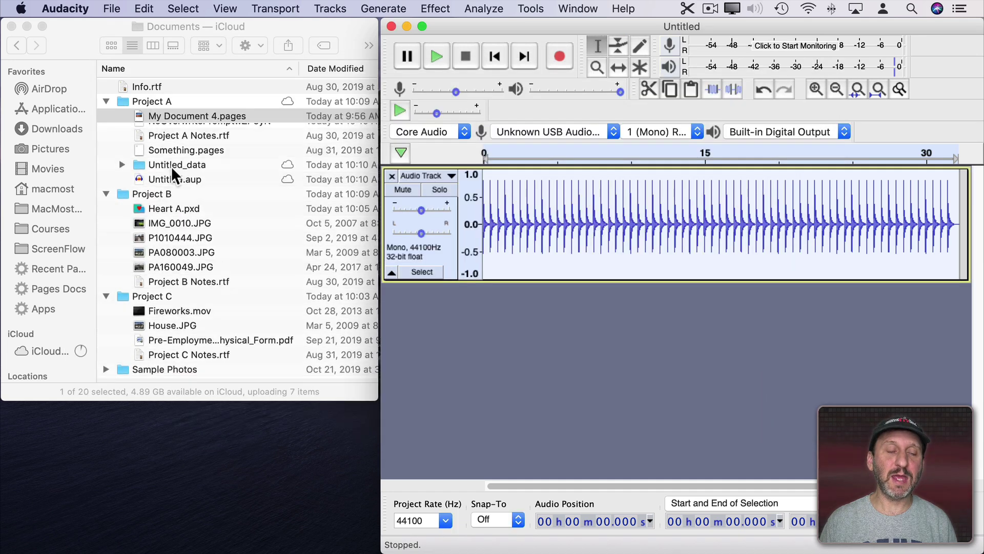
- Switch to Finder and inspect the saved Audacity project's file and its Untitled_data folder in Project A
{"action": "left_click", "coordinate": [168, 174]}
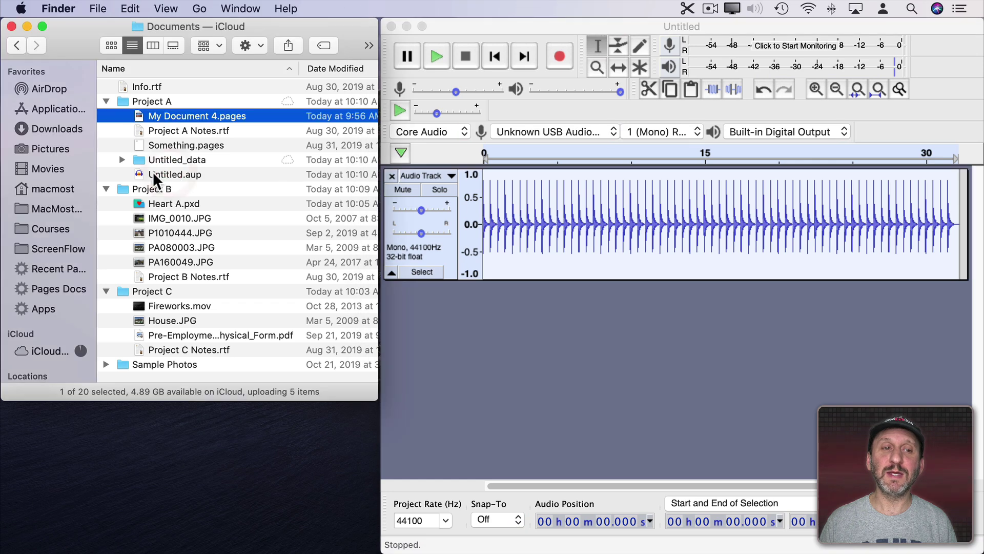
{"action": "left_click", "coordinate": [159, 160]}
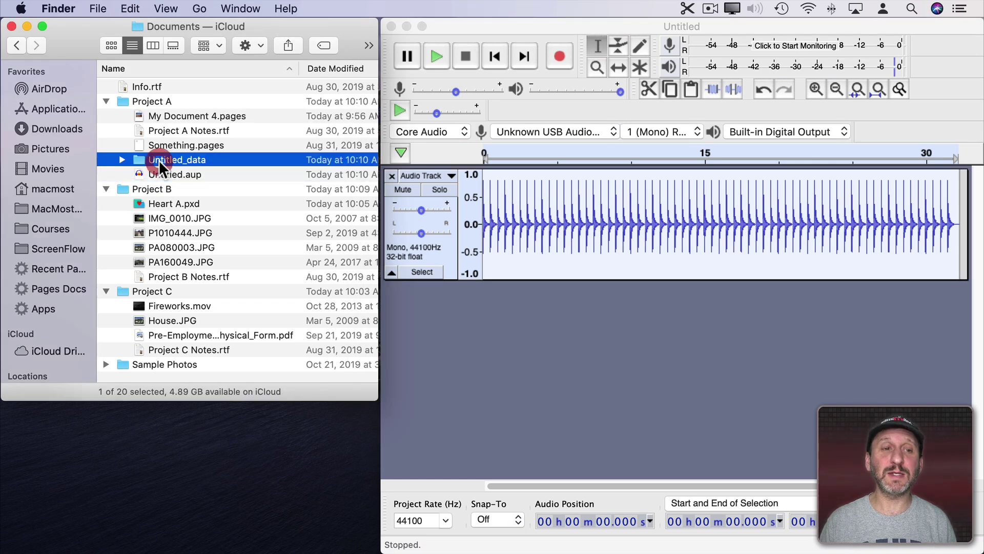
{"action": "left_click", "coordinate": [120, 159]}
{"action": "left_click", "coordinate": [120, 159]}
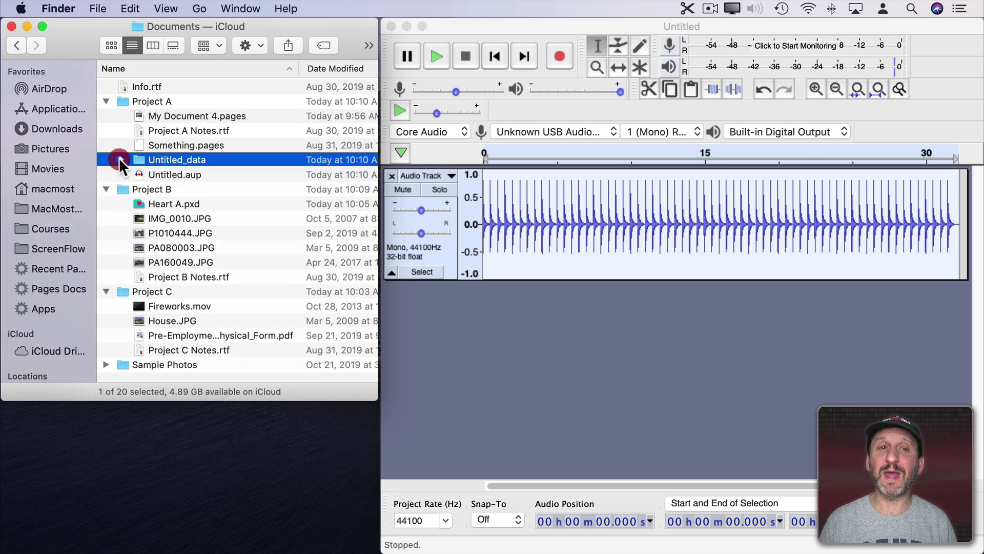
- Switch back to Audacity and check its file commands for a way to rename or move the open project
{"action": "left_click", "coordinate": [484, 32]}
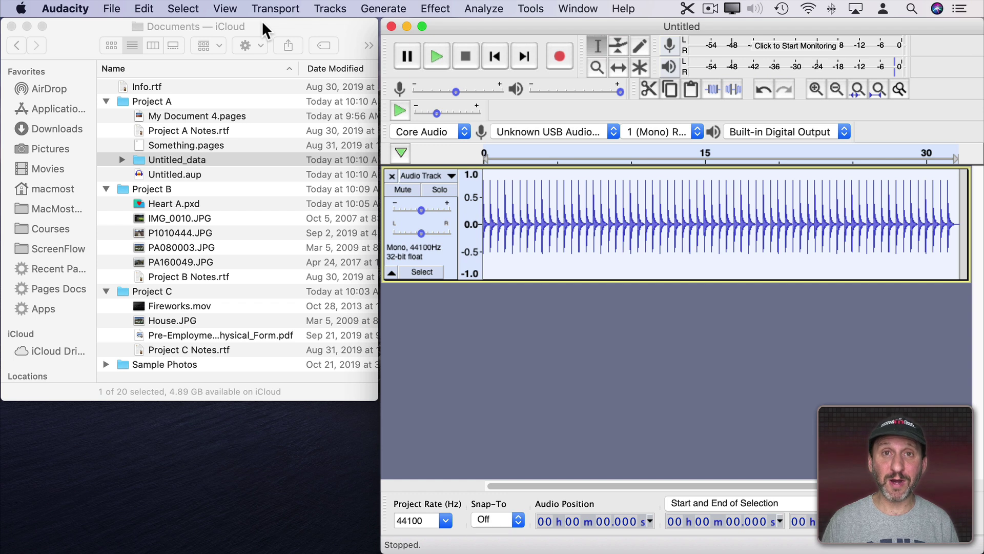
{"action": "left_click", "coordinate": [110, 8]}
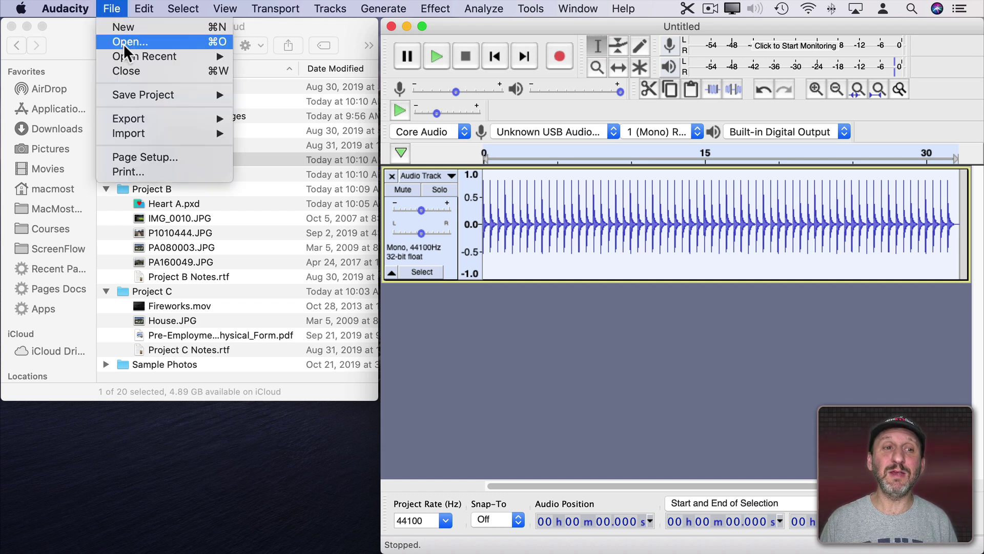
{"action": "mouse_move", "coordinate": [131, 128]}
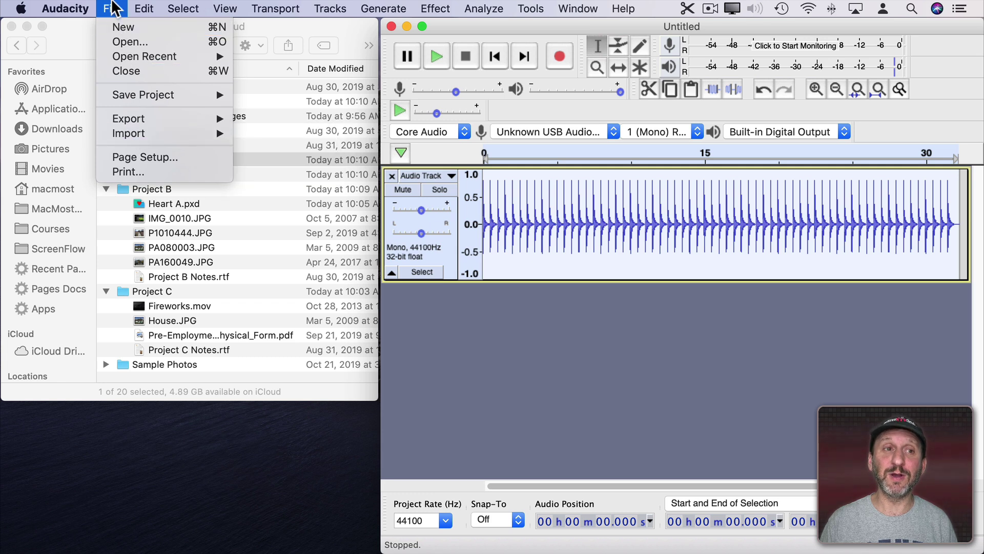
{"action": "left_click", "coordinate": [113, 6]}
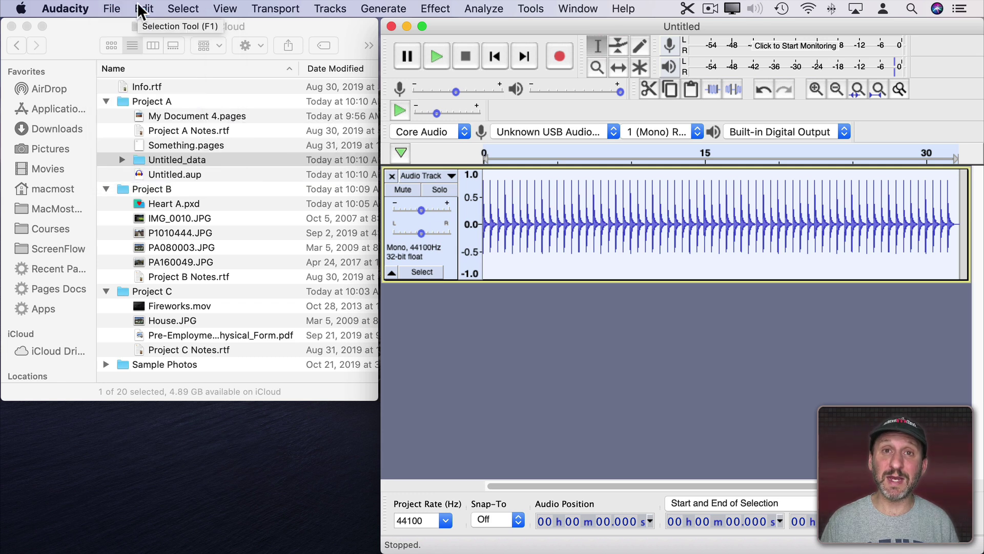